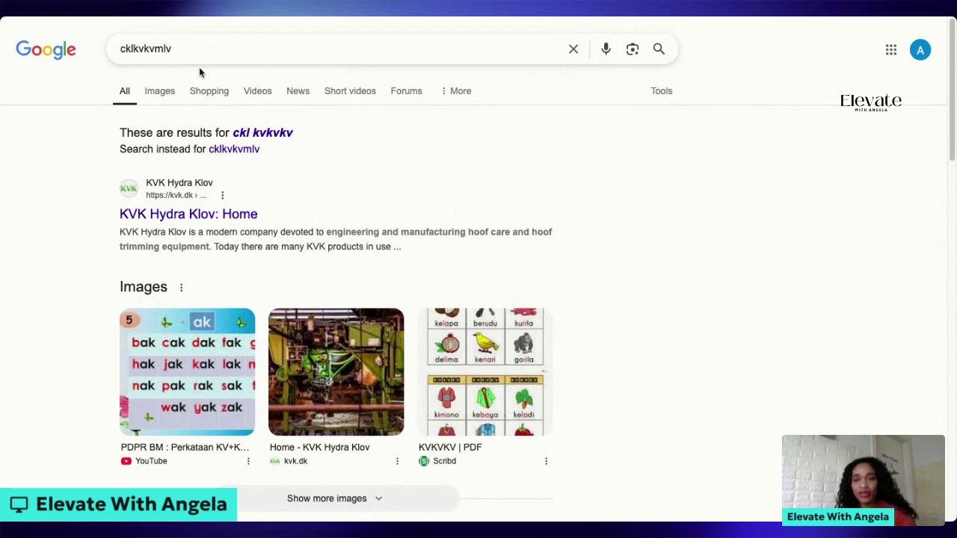
Step: Search Google for 'restream' and open the sponsored Restream.io Official Site result
{"action": "left_click", "coordinate": [218, 48]}
{"action": "key", "text": "BackSpace"}
{"action": "key", "text": "BackSpace"}
{"action": "key", "text": "BackSpace"}
{"action": "key", "text": "BackSpace"}
{"action": "key", "text": "BackSpace"}
{"action": "key", "text": "BackSpace"}
{"action": "key", "text": "BackSpace"}
{"action": "key", "text": "BackSpace"}
{"action": "key", "text": "BackSpace"}
{"action": "key", "text": "BackSpace"}
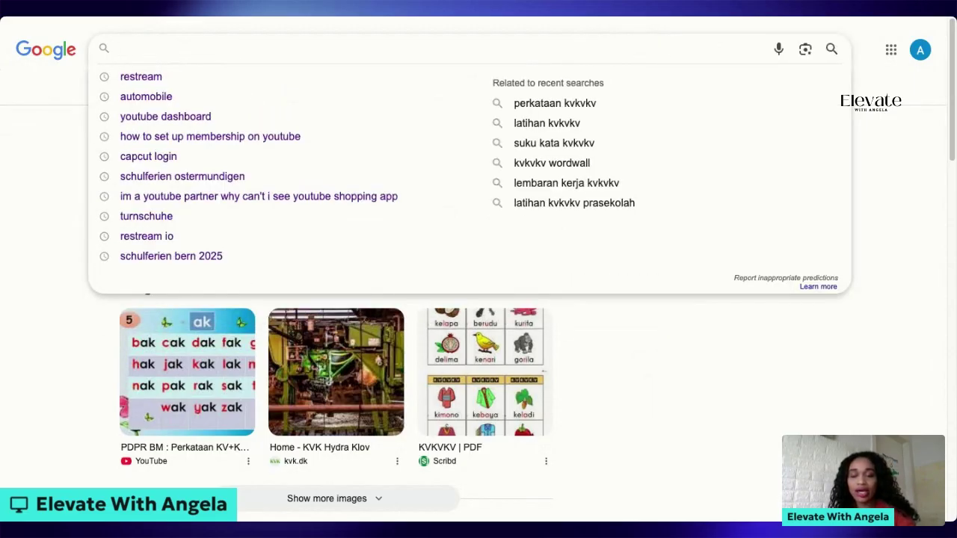
{"action": "type", "text": "restream"}
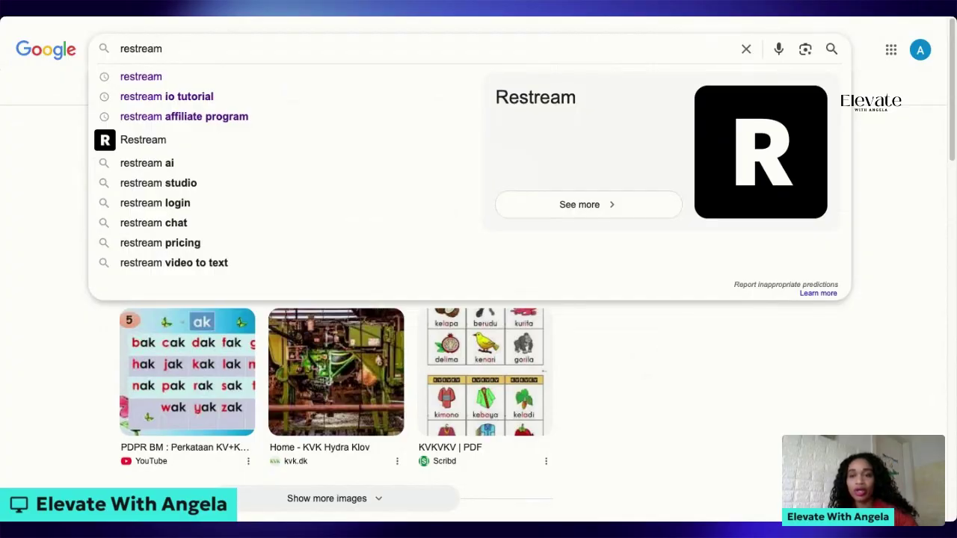
{"action": "left_click", "coordinate": [121, 82]}
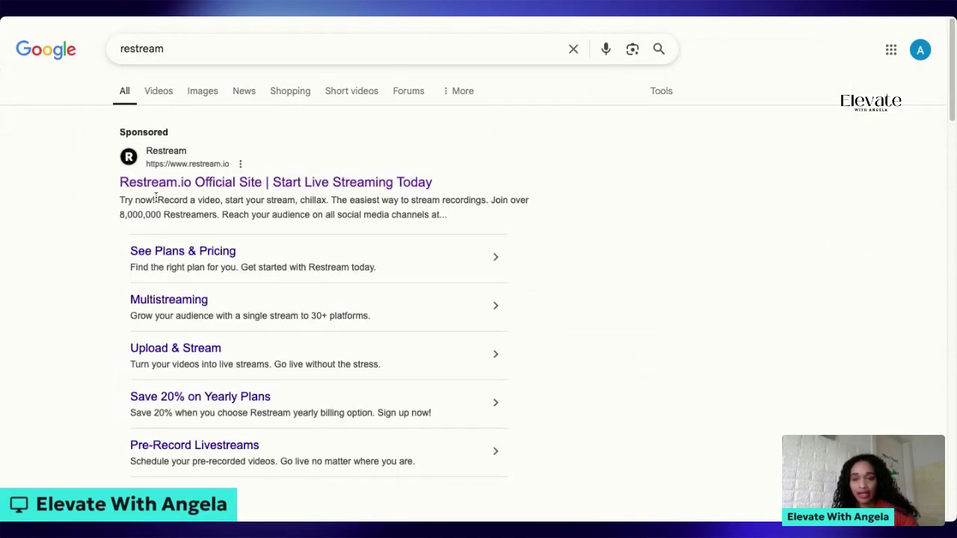
{"action": "left_click", "coordinate": [187, 187]}
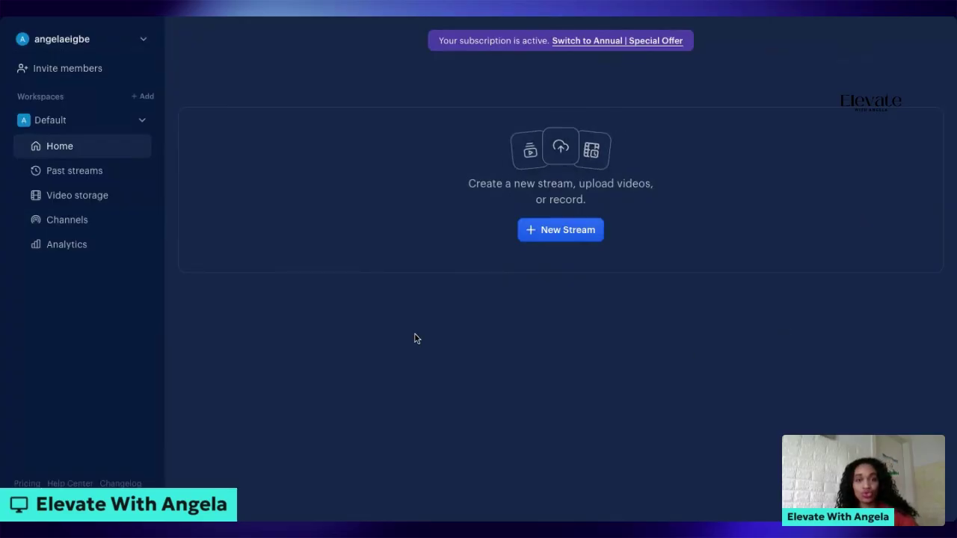
Step: Create a new stream using Restream Studio in the browser
{"action": "left_click", "coordinate": [561, 238]}
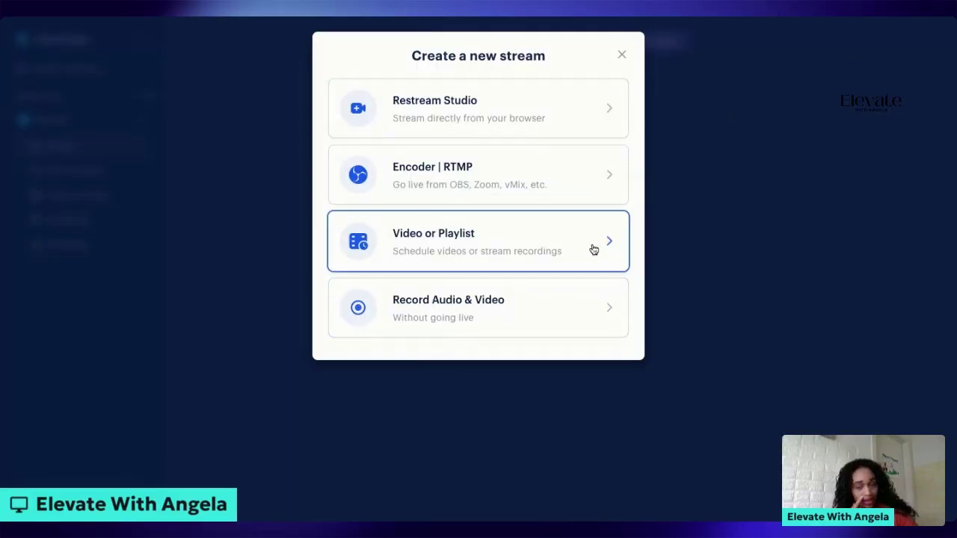
{"action": "left_click", "coordinate": [471, 116]}
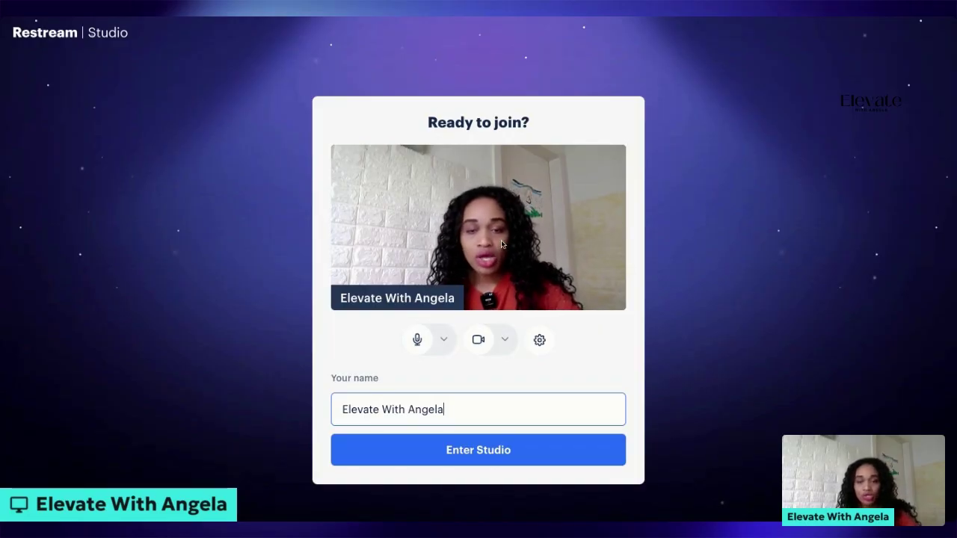
Step: Enter the studio with the microphone muted and the camera turned off
{"action": "left_click", "coordinate": [476, 454]}
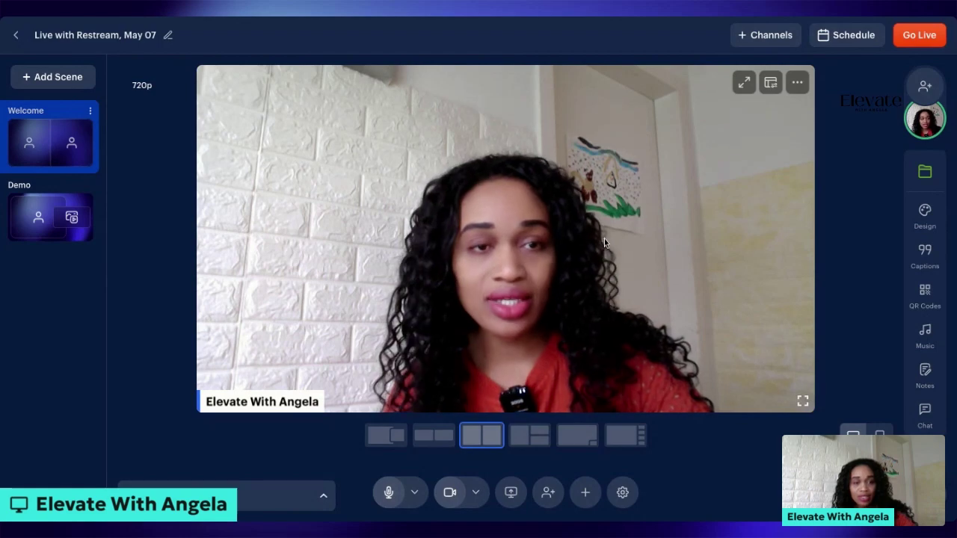
{"action": "left_click", "coordinate": [387, 493]}
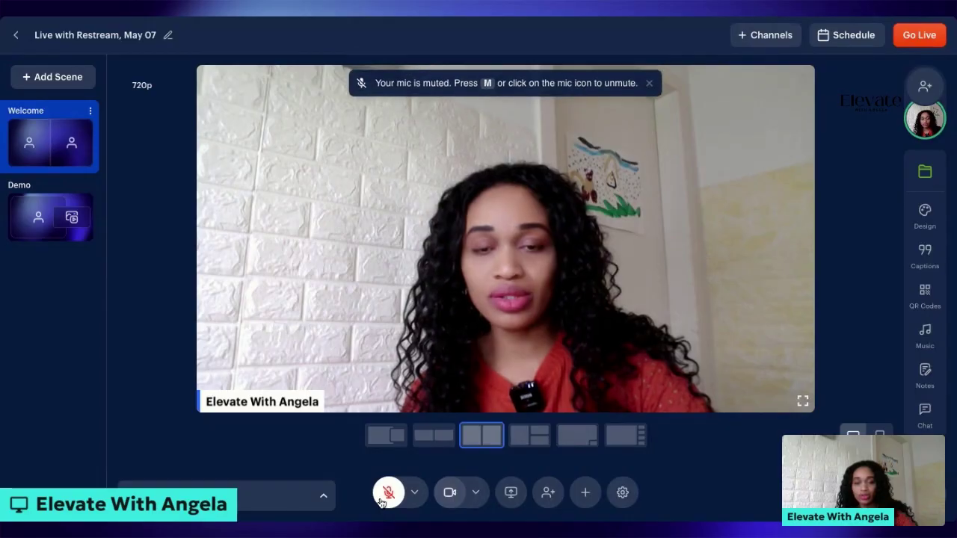
{"action": "left_click", "coordinate": [450, 494]}
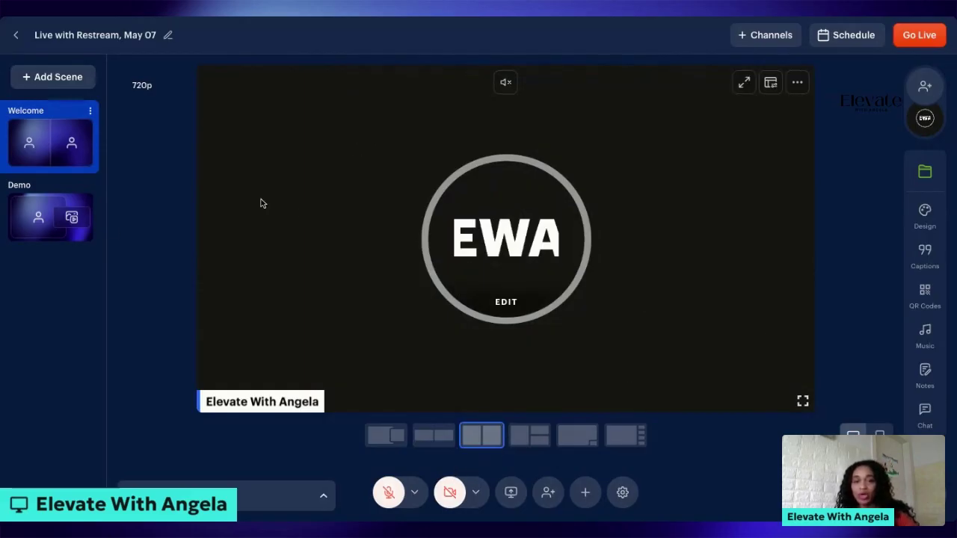
Step: Add a Media scene and choose Video as its media source
{"action": "left_click", "coordinate": [47, 84]}
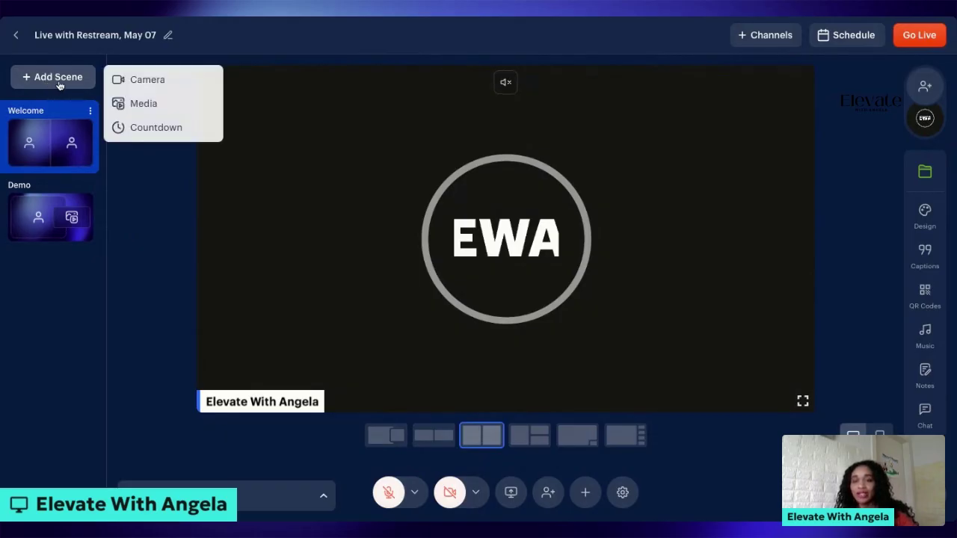
{"action": "left_click", "coordinate": [145, 111]}
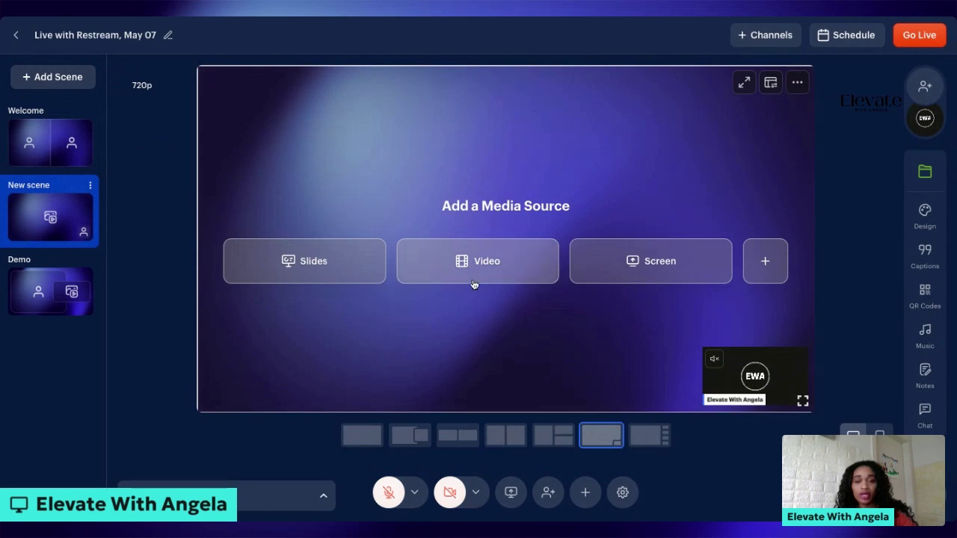
{"action": "left_click", "coordinate": [502, 272]}
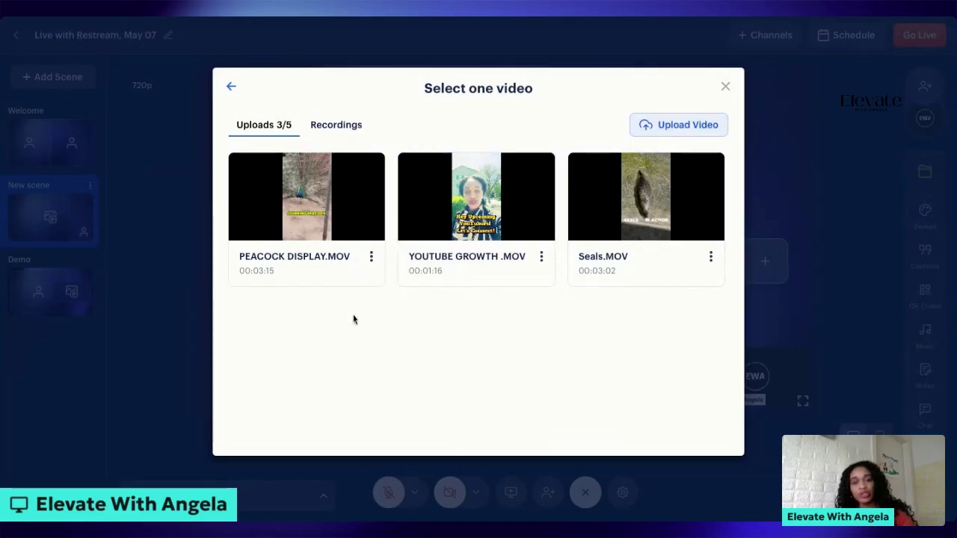
Step: Upload a new 19-second clip and select it as the New scene's video
{"action": "left_click", "coordinate": [688, 127]}
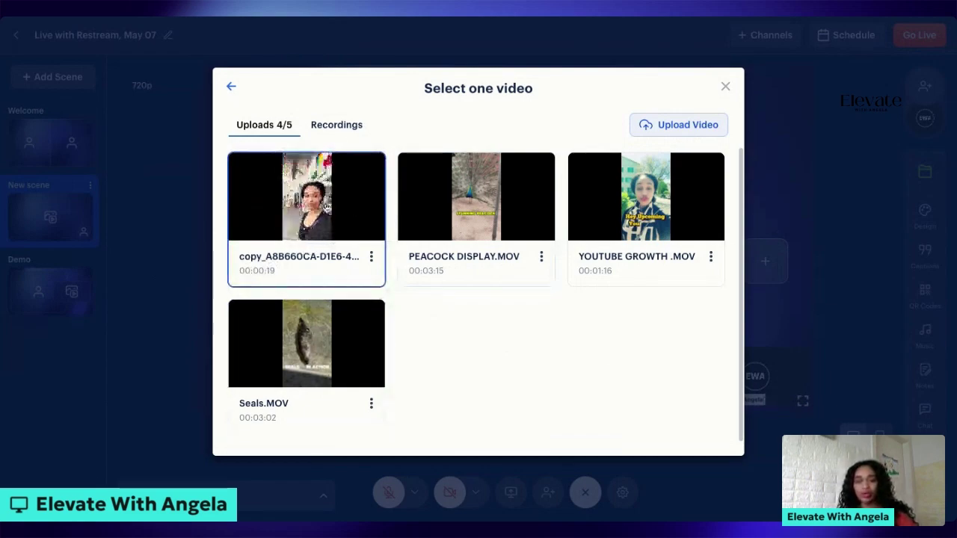
{"action": "left_click", "coordinate": [327, 207]}
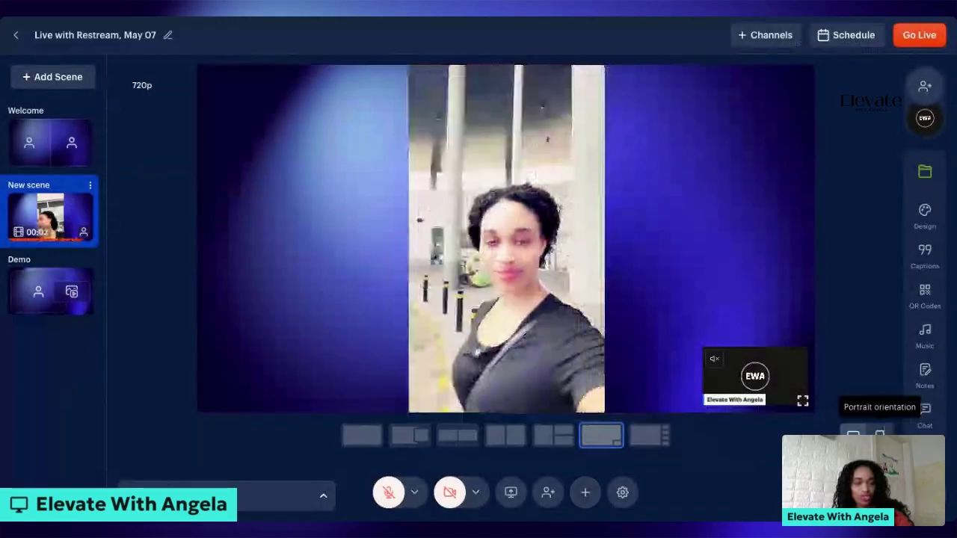
Step: Switch the stage to portrait orientation with the Spotlight layout and play the scene video
{"action": "left_click", "coordinate": [879, 433]}
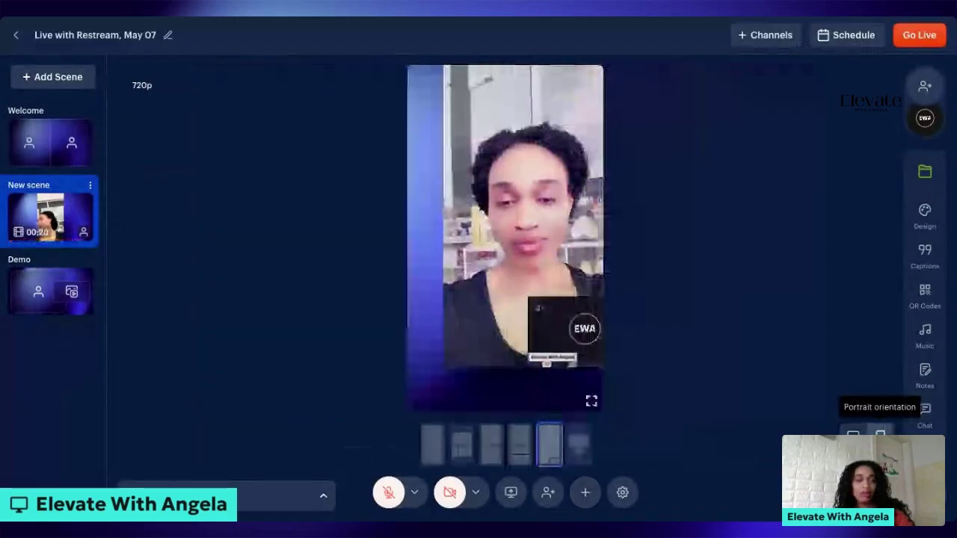
{"action": "mouse_move", "coordinate": [490, 339]}
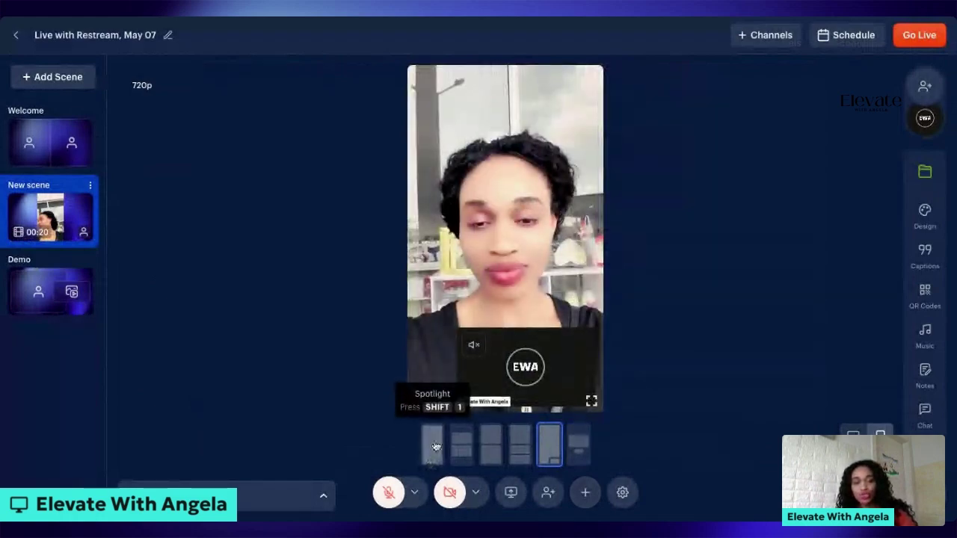
{"action": "mouse_move", "coordinate": [535, 388]}
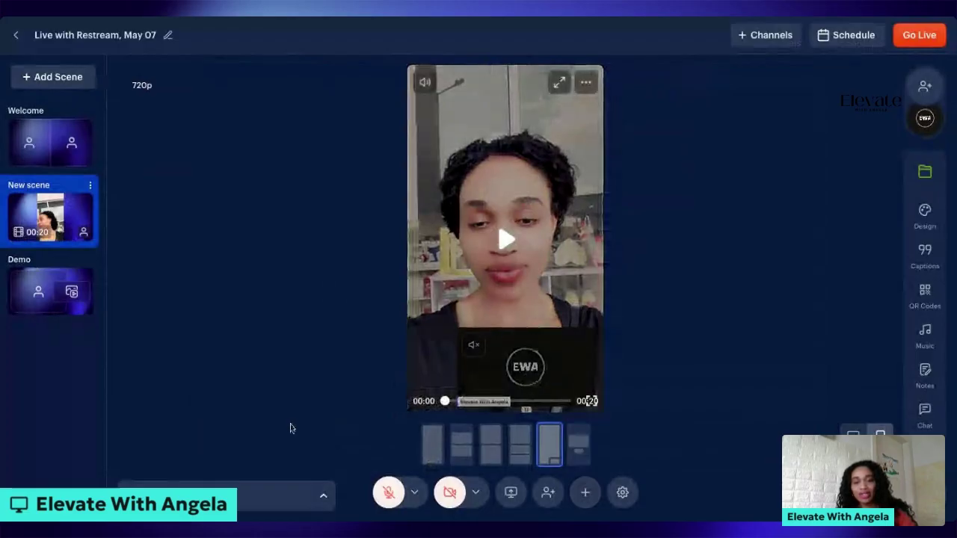
{"action": "left_click", "coordinate": [434, 444]}
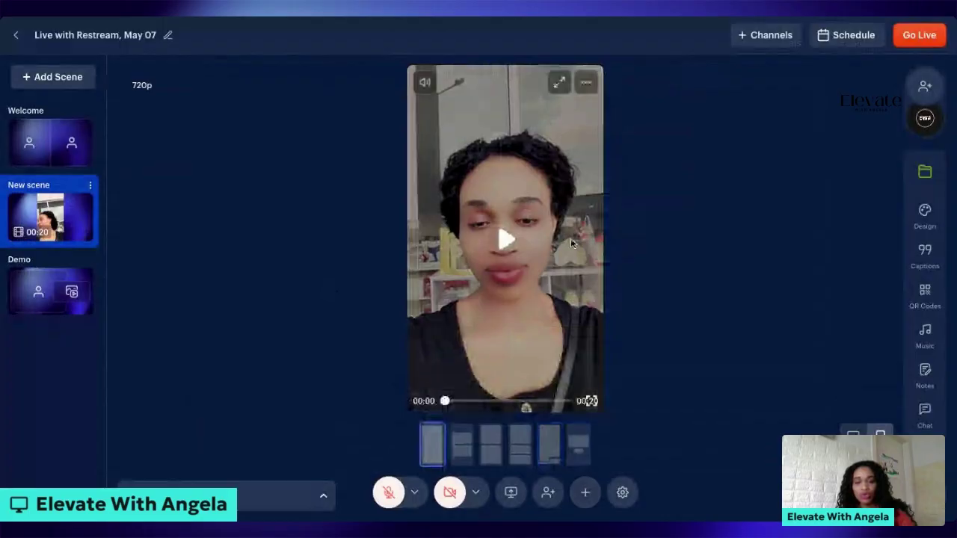
{"action": "left_click", "coordinate": [508, 240]}
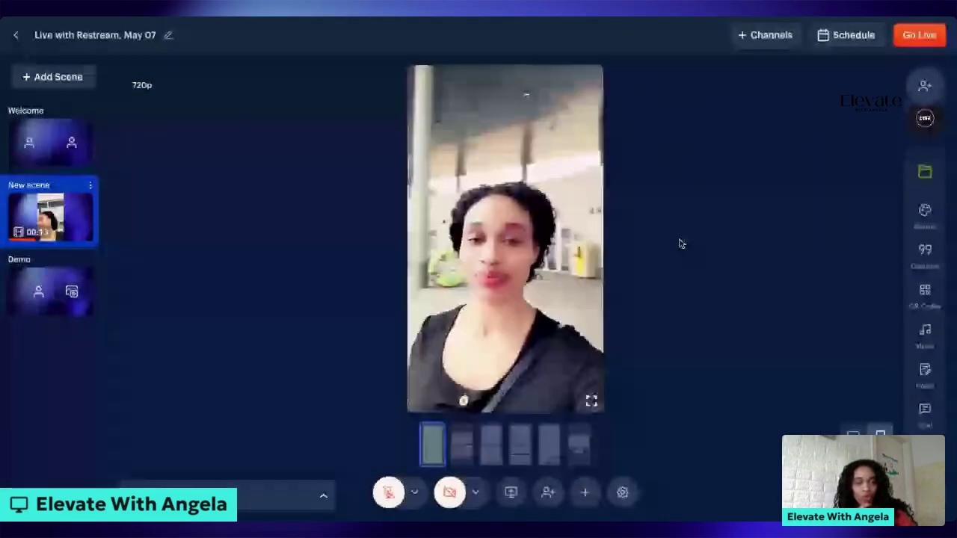
Step: Turn on Loop video for the uploaded clip and confirm the checkmark is set
{"action": "mouse_move", "coordinate": [588, 91]}
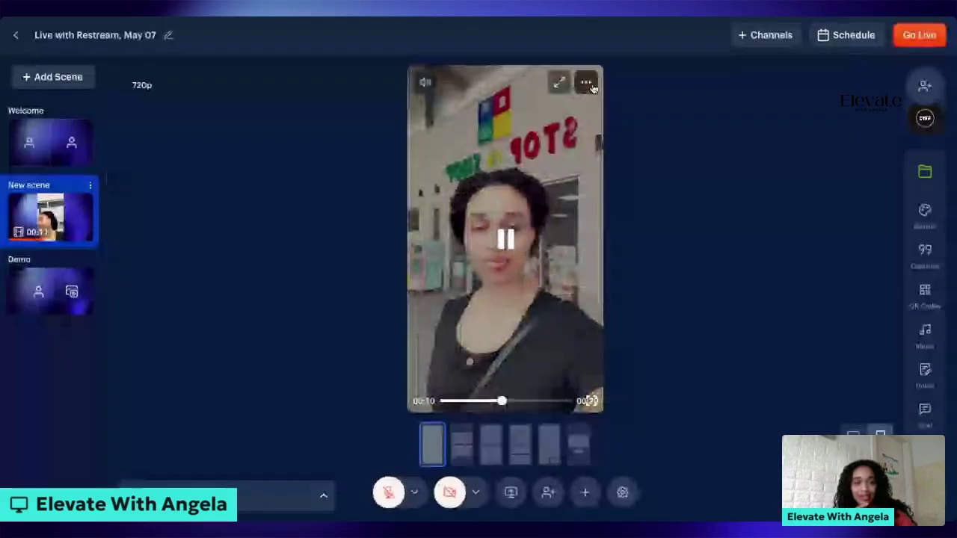
{"action": "left_click", "coordinate": [587, 83]}
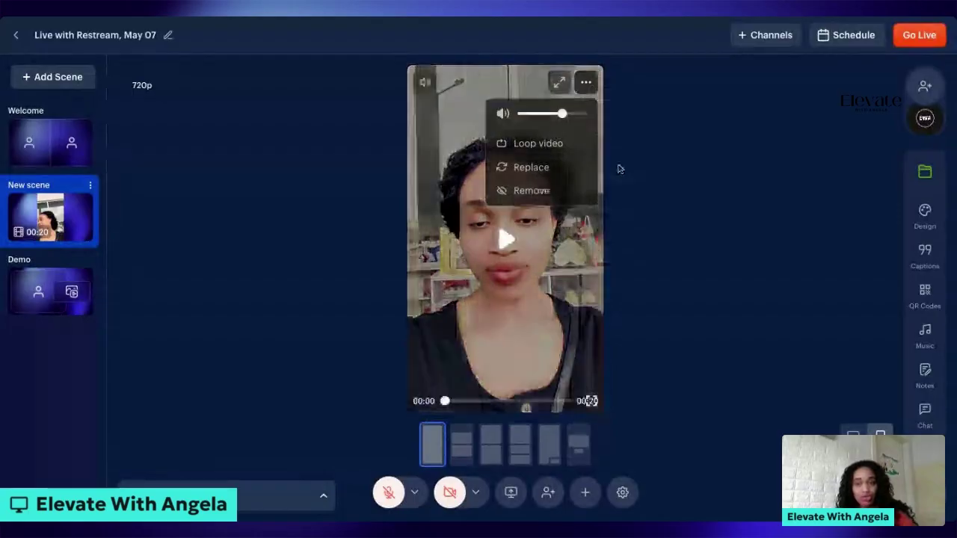
{"action": "left_click", "coordinate": [551, 150]}
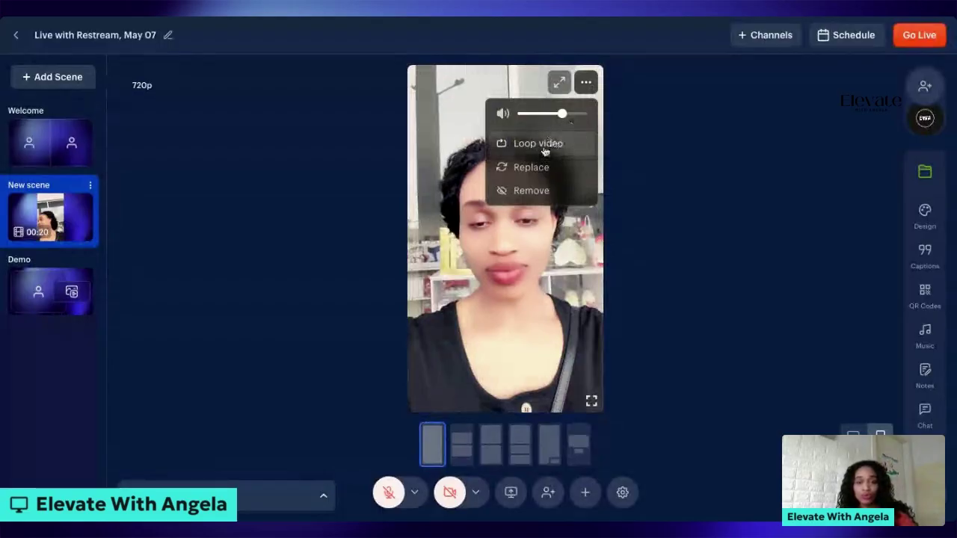
{"action": "left_click", "coordinate": [545, 152]}
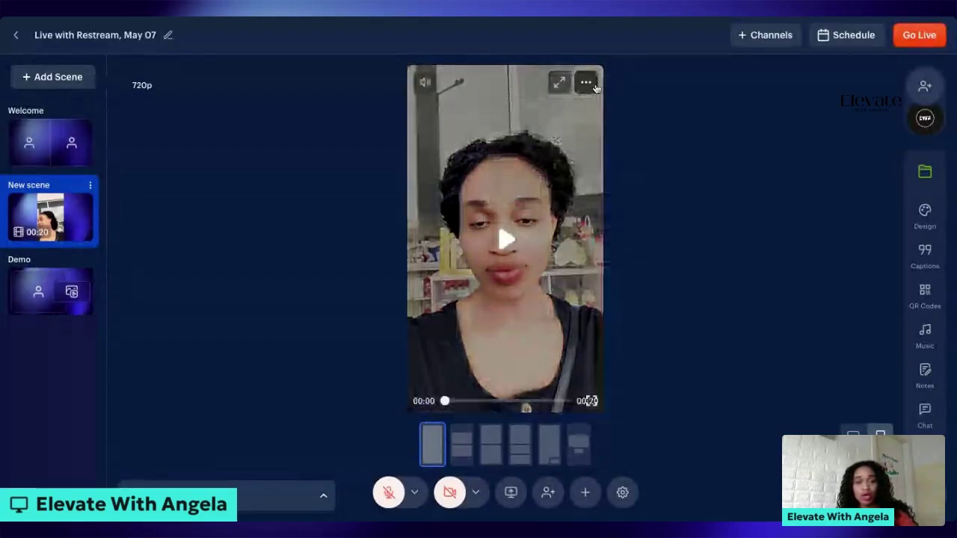
{"action": "left_click", "coordinate": [586, 82]}
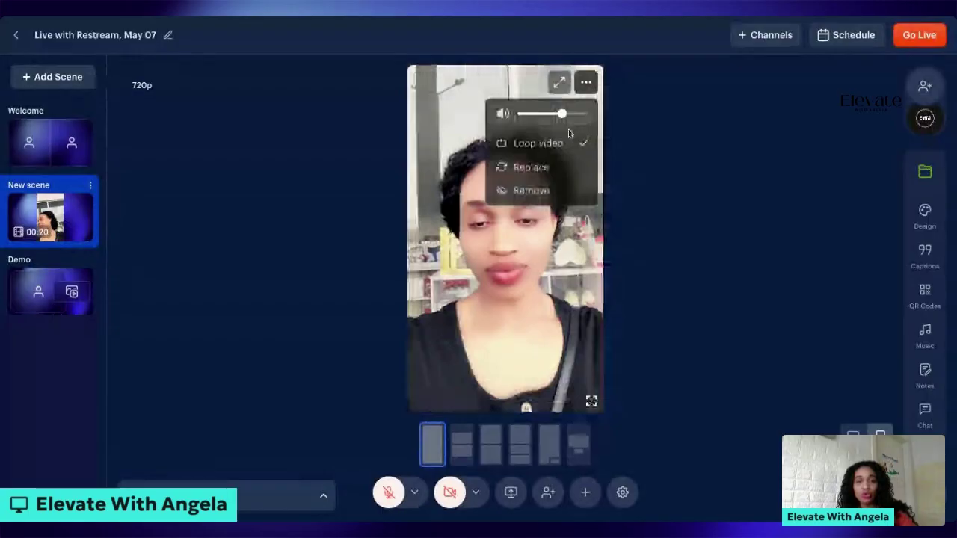
{"action": "left_click", "coordinate": [643, 95]}
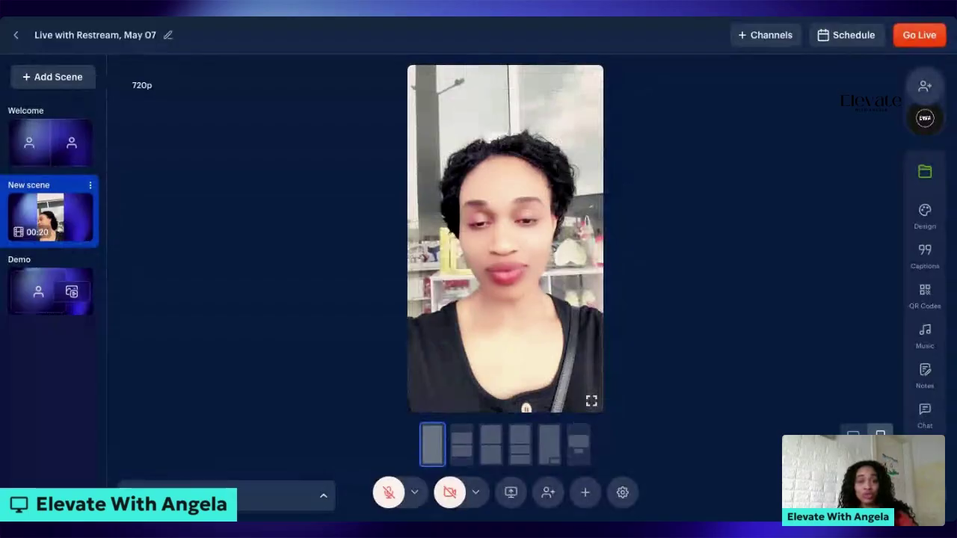
{"action": "mouse_move", "coordinate": [577, 105]}
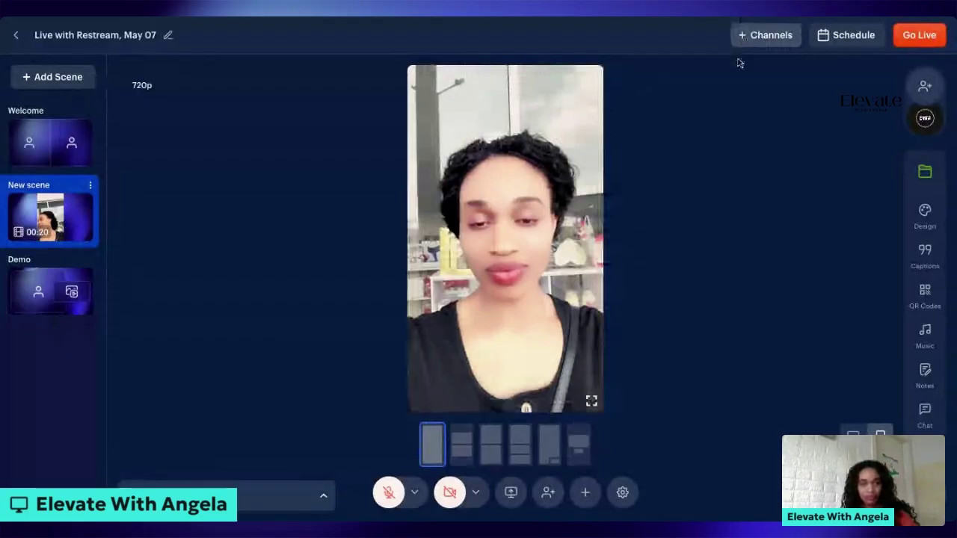
Step: Switch on the YouTube channel in Channels so 1 of 3 channels is active
{"action": "left_click", "coordinate": [788, 41]}
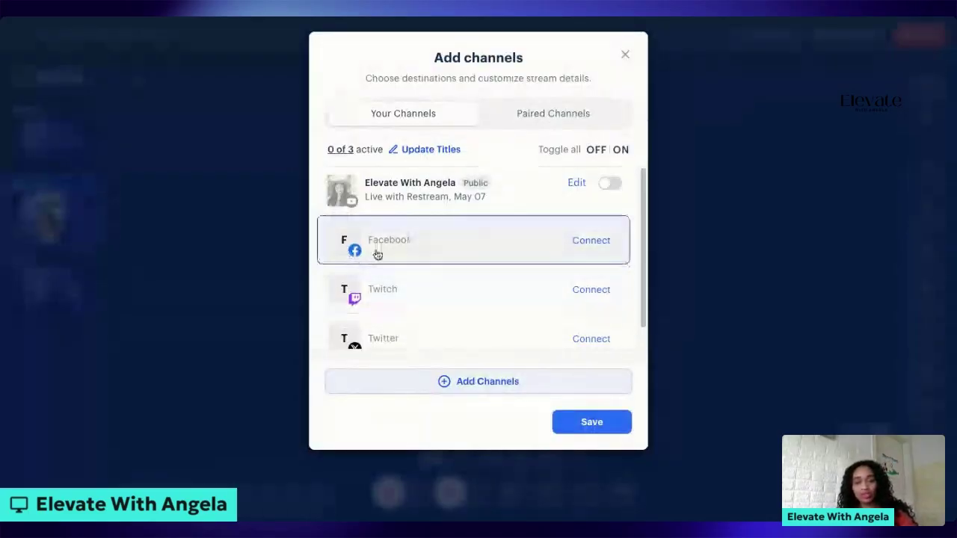
{"action": "scroll", "coordinate": [373, 252], "scroll_direction": "down", "scroll_amount": 1}
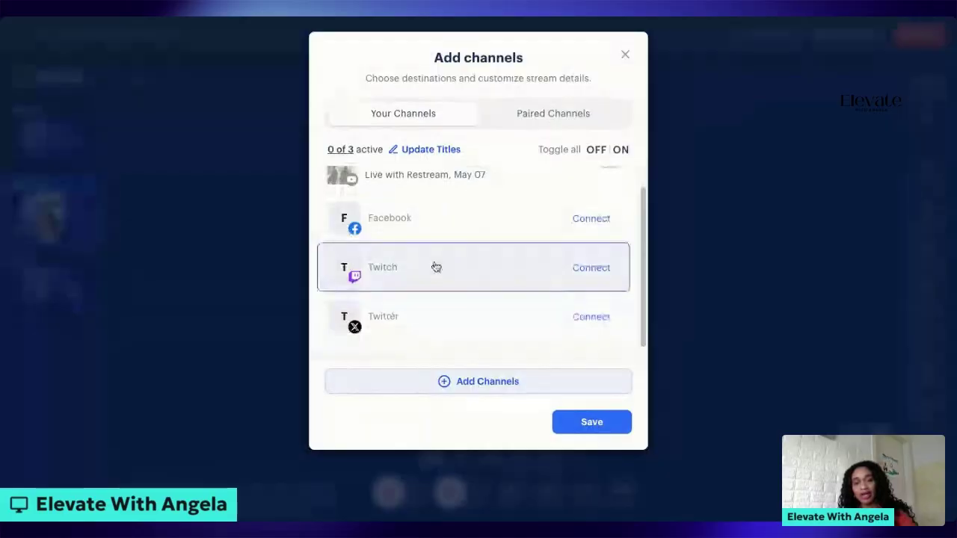
{"action": "scroll", "coordinate": [528, 218], "scroll_direction": "up", "scroll_amount": 1}
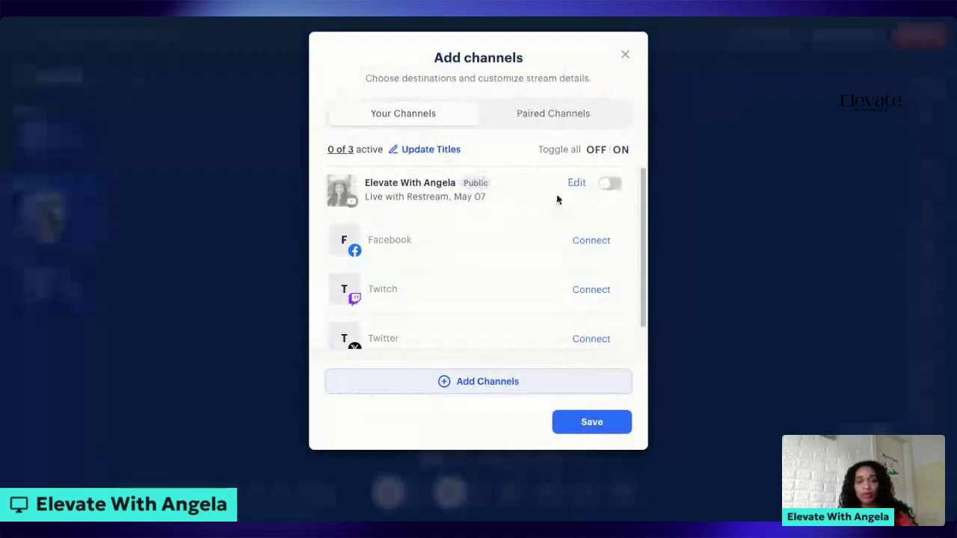
{"action": "left_click", "coordinate": [607, 184]}
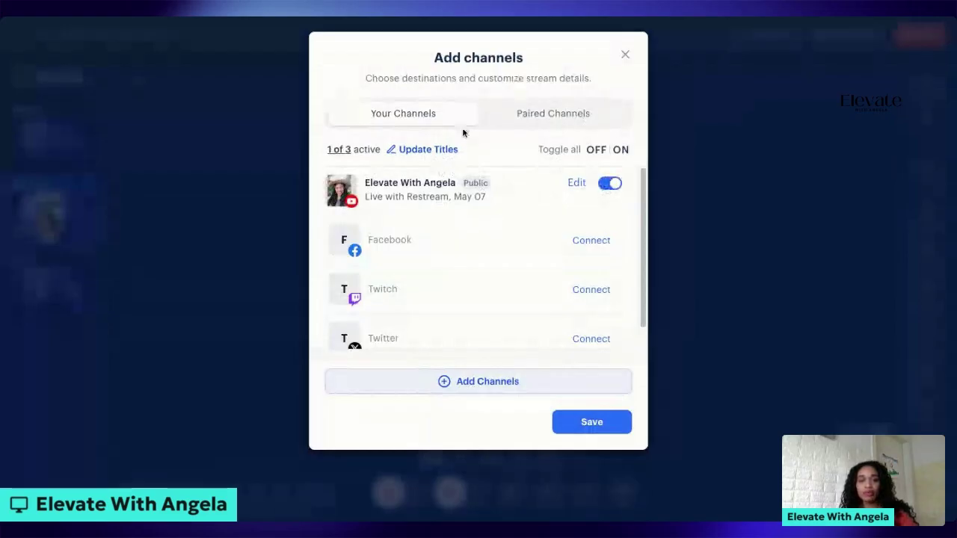
Step: Keep the title 'Live with Restream, May 07', add description 'fdbjddjbkjfbvk', and save the channel settings
{"action": "left_click", "coordinate": [432, 151]}
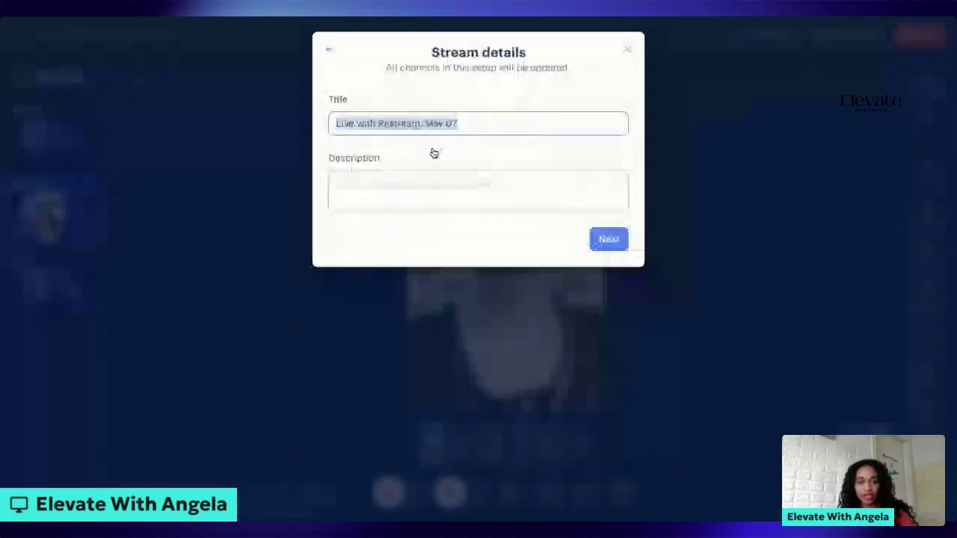
{"action": "left_click", "coordinate": [503, 119]}
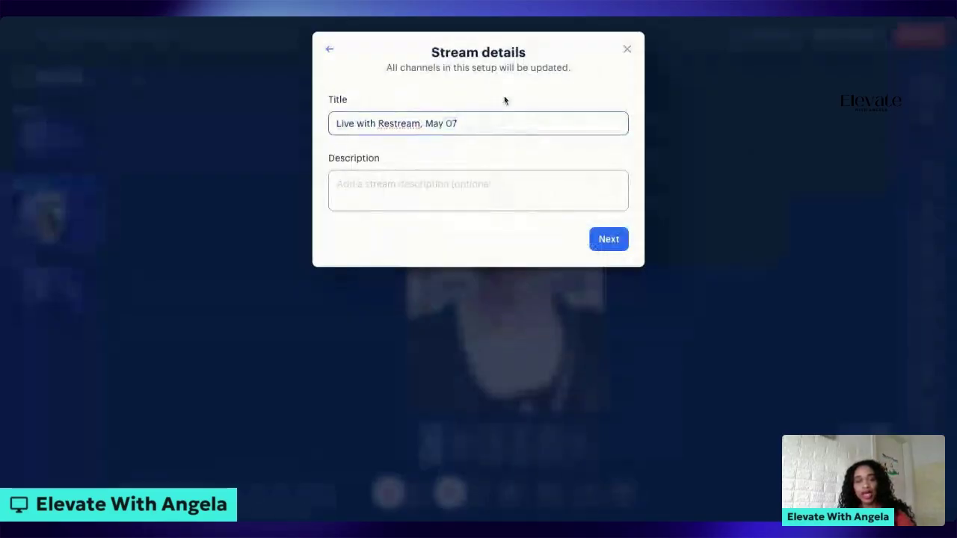
{"action": "left_click", "coordinate": [419, 185]}
{"action": "type", "text": "fdbjddjbkjfbvk"}
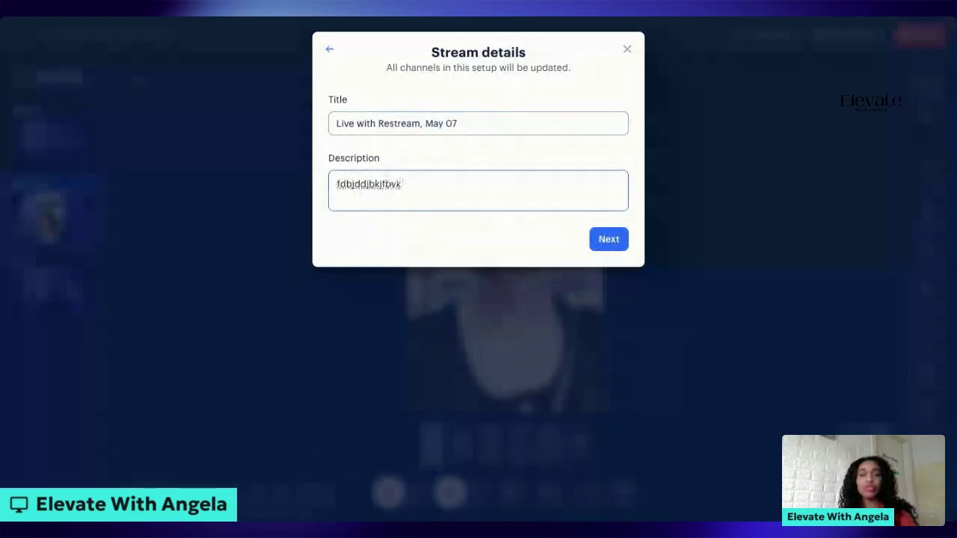
{"action": "left_click", "coordinate": [603, 248]}
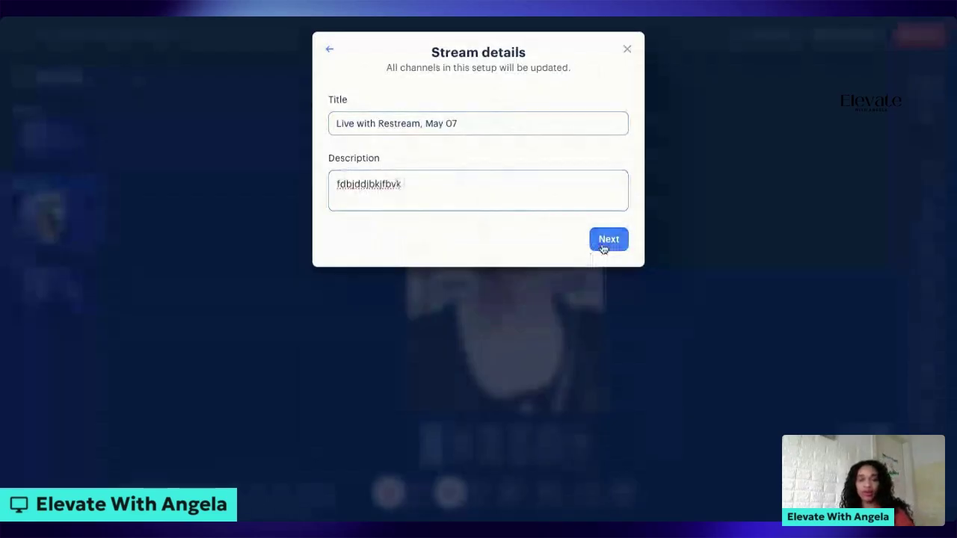
{"action": "left_click", "coordinate": [588, 423]}
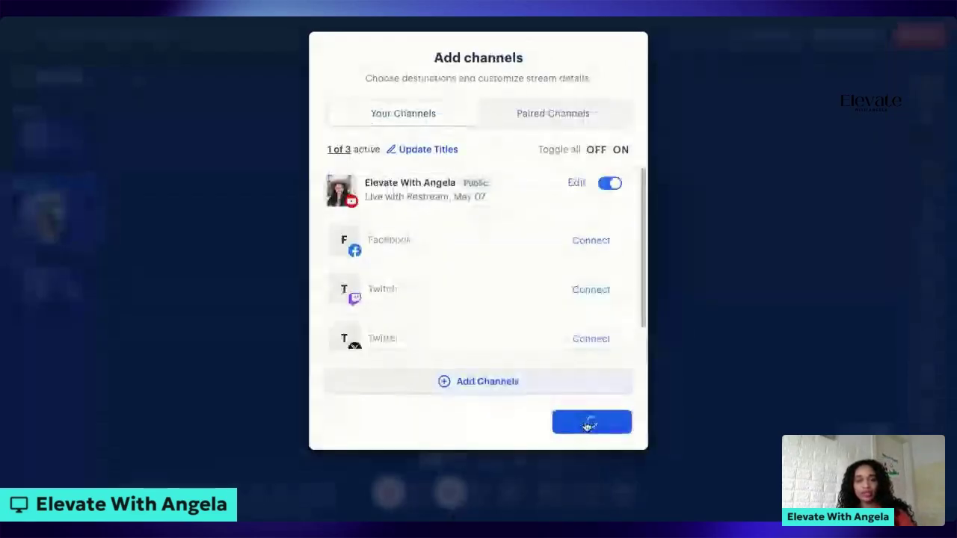
{"action": "left_click", "coordinate": [947, 169]}
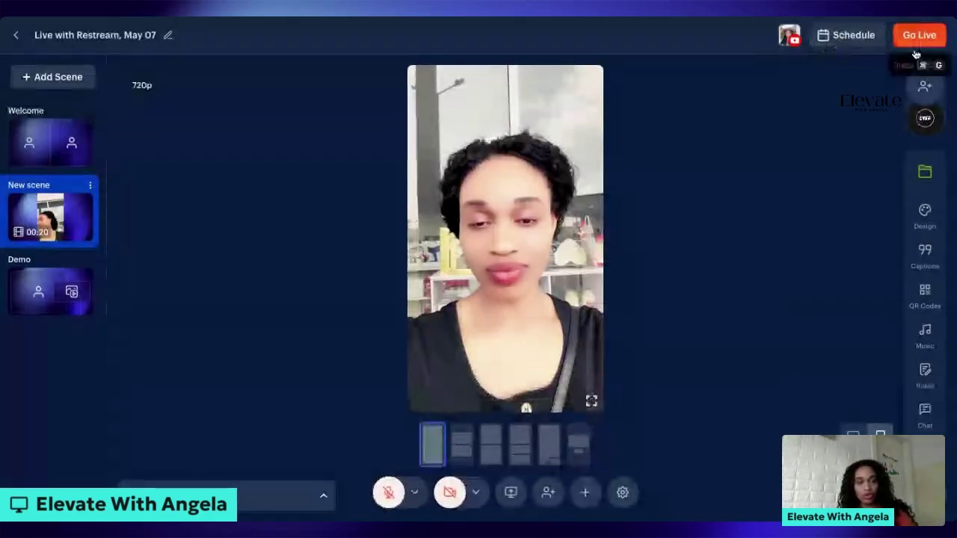
Step: Open the Schedule event dialog from the top bar
{"action": "left_click", "coordinate": [845, 43]}
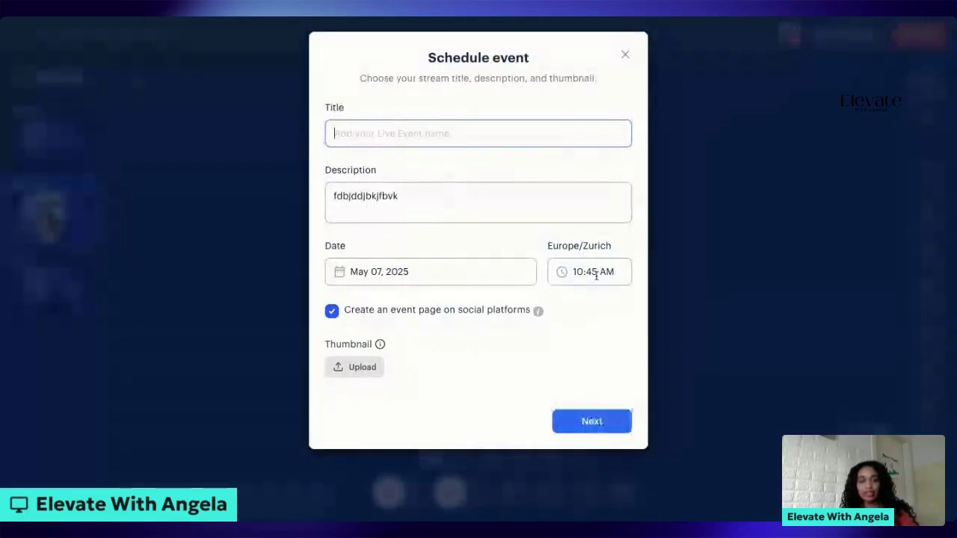
Step: Close the Schedule event dialog without scheduling the stream
{"action": "left_click", "coordinate": [352, 371]}
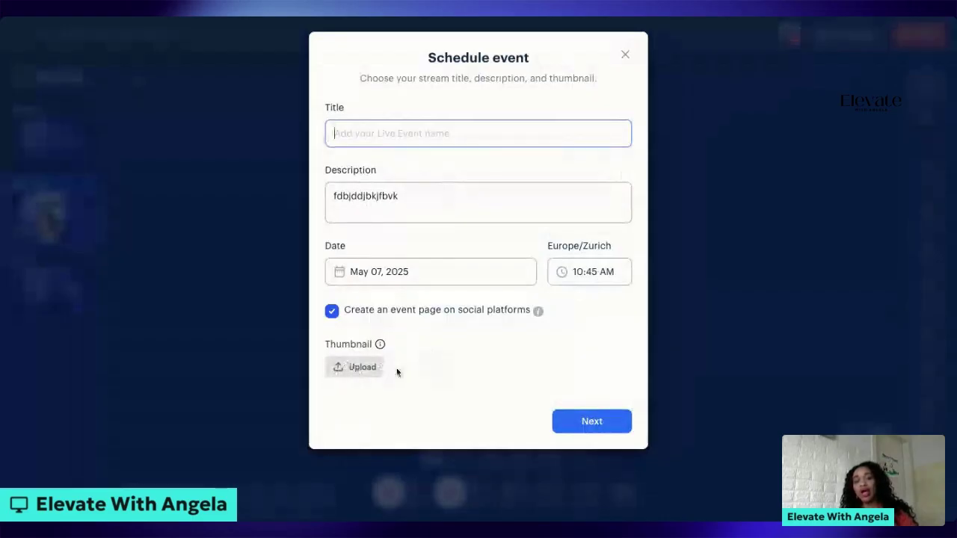
{"action": "left_click", "coordinate": [624, 55]}
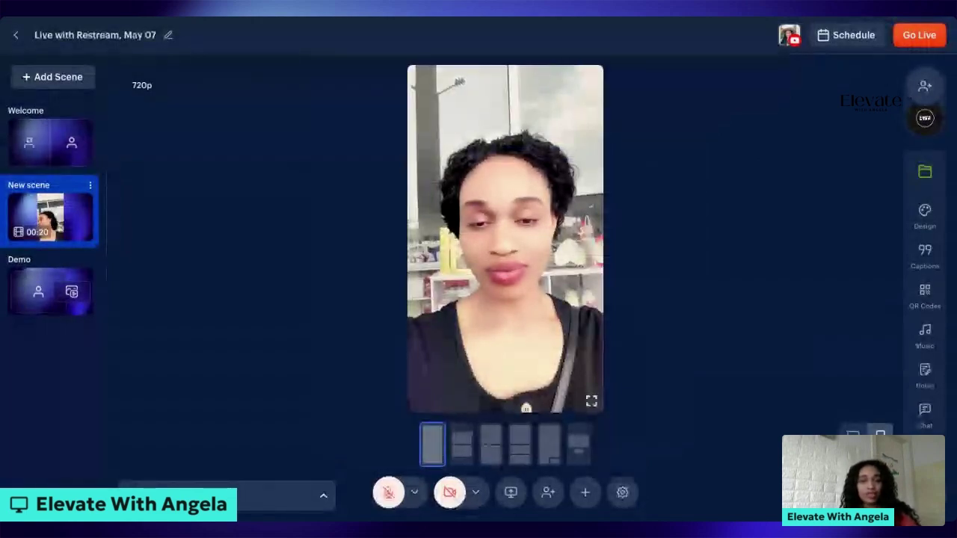
Step: Turn on Loop video for the uploaded vertical clip in New scene
{"action": "mouse_move", "coordinate": [535, 253]}
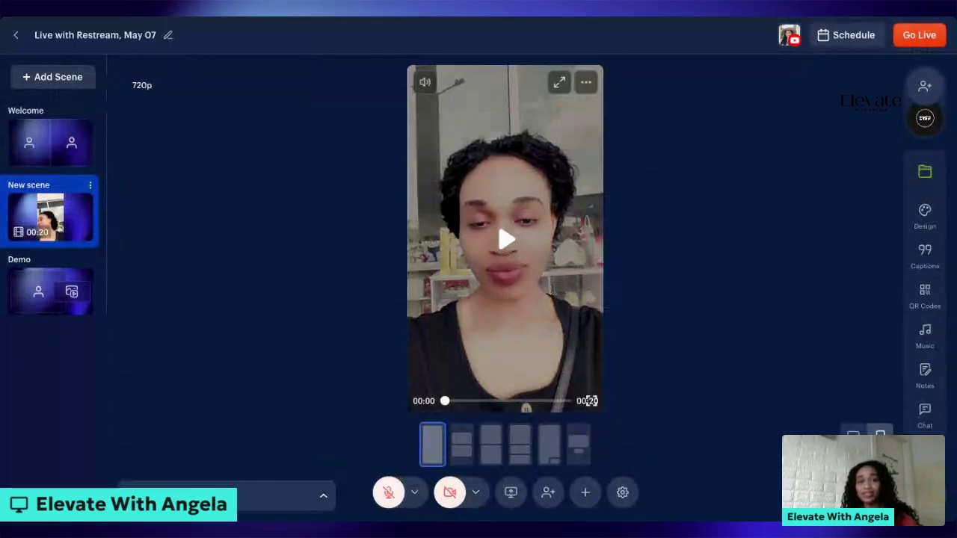
{"action": "left_click", "coordinate": [585, 82]}
{"action": "left_click", "coordinate": [557, 145]}
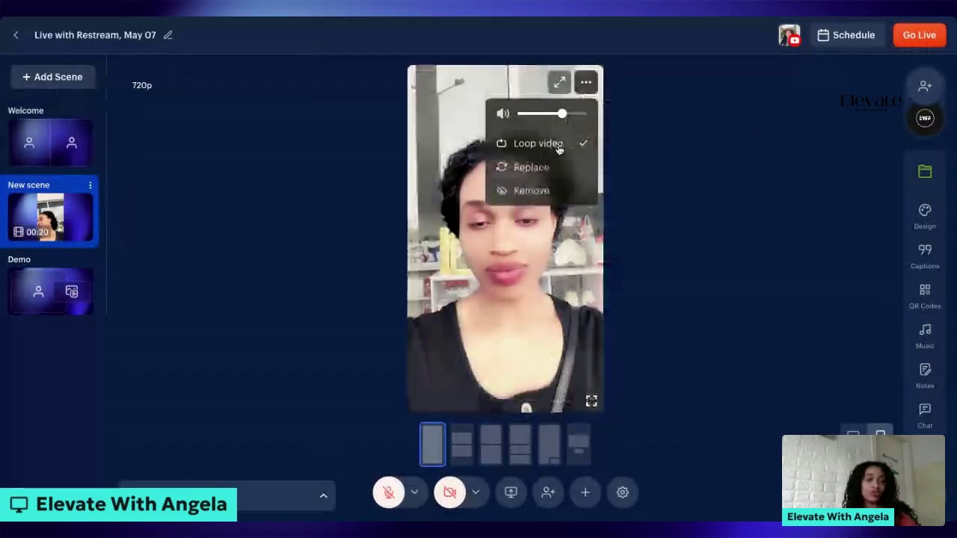
{"action": "left_click", "coordinate": [693, 187]}
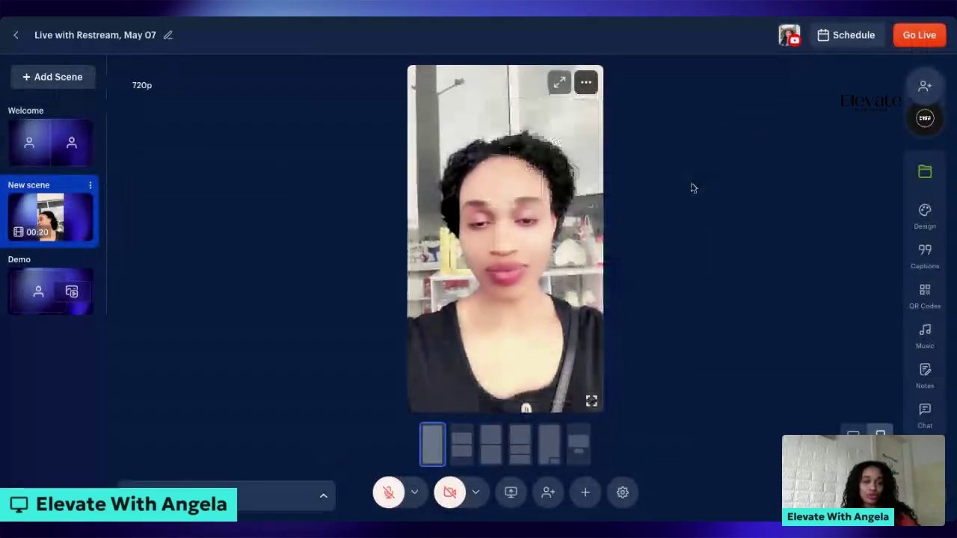